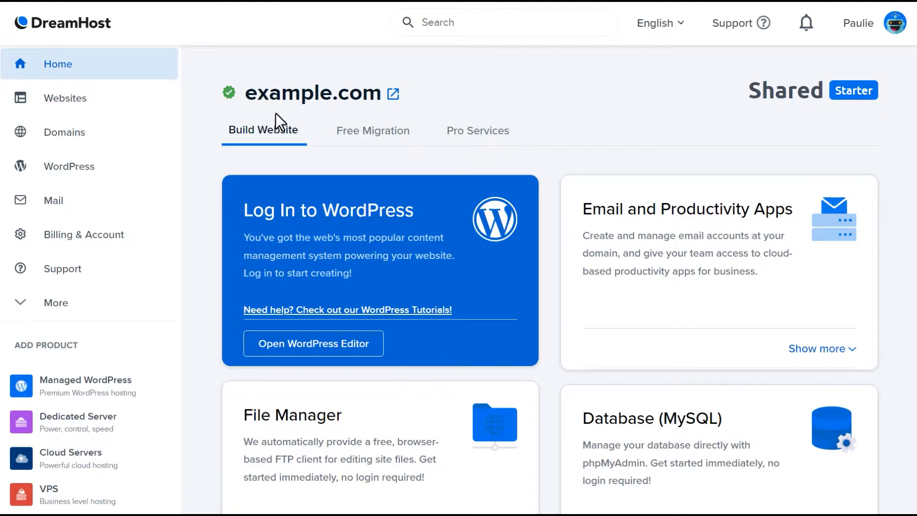
# Open the DNS settings of the example.com website and look through its existing records
pyautogui.click(138, 103)
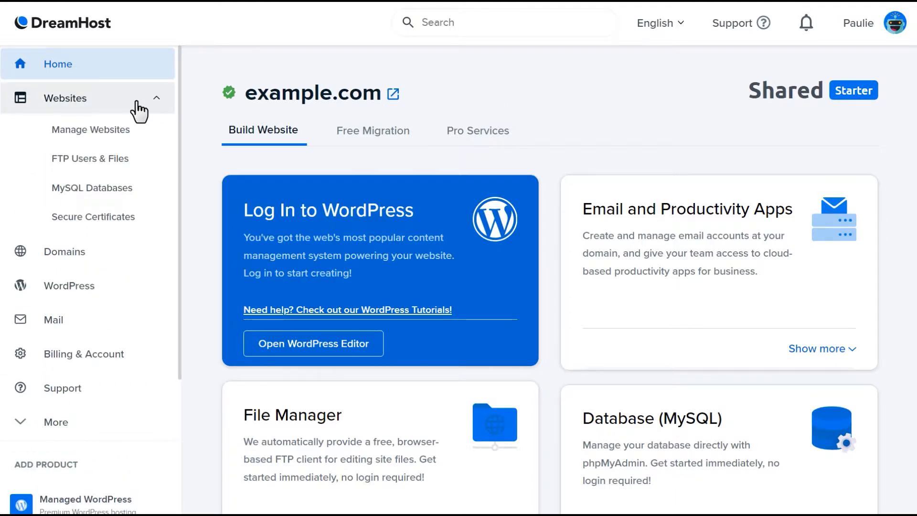
pyautogui.click(141, 137)
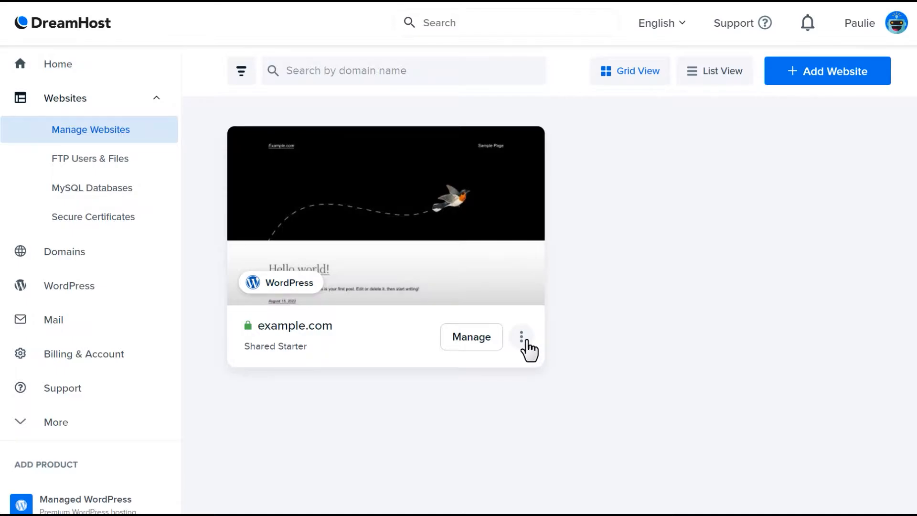
pyautogui.click(526, 341)
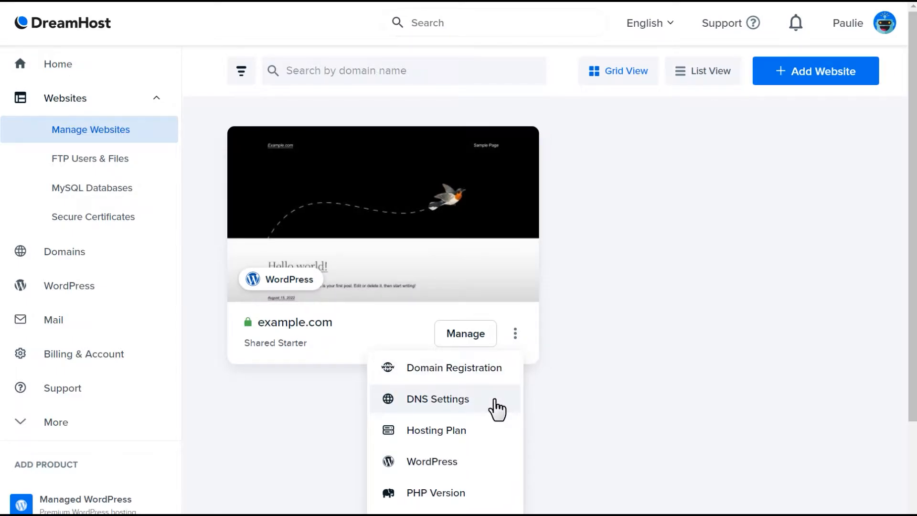
pyautogui.click(497, 409)
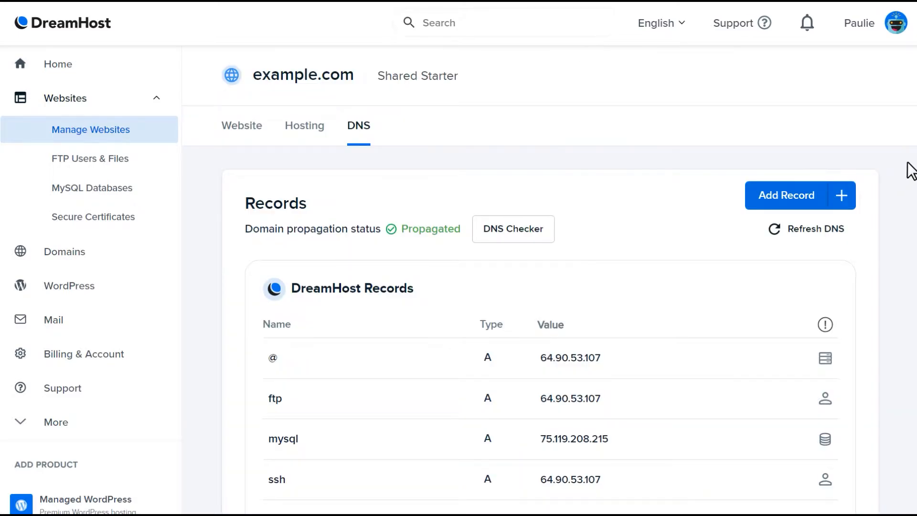
pyautogui.scroll(-6, 550, 276)
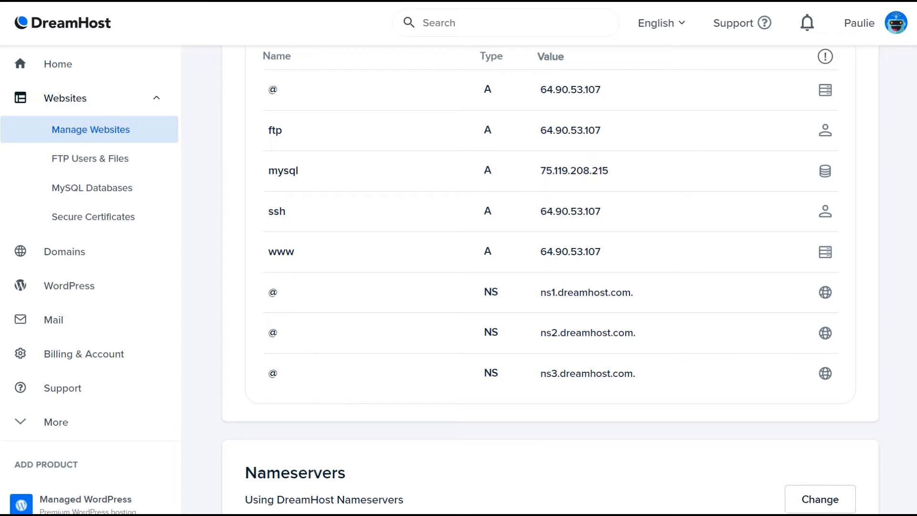
pyautogui.scroll(6, 550, 276)
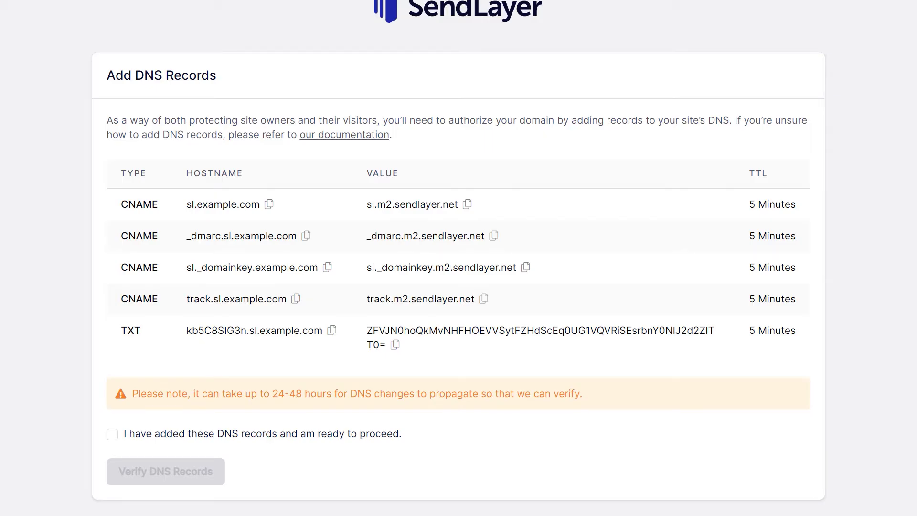
# Copy the first CNAME hostname, sl.example.com, from SendLayer and start a new CNAME record for the domain in DreamHost
pyautogui.click(268, 203)
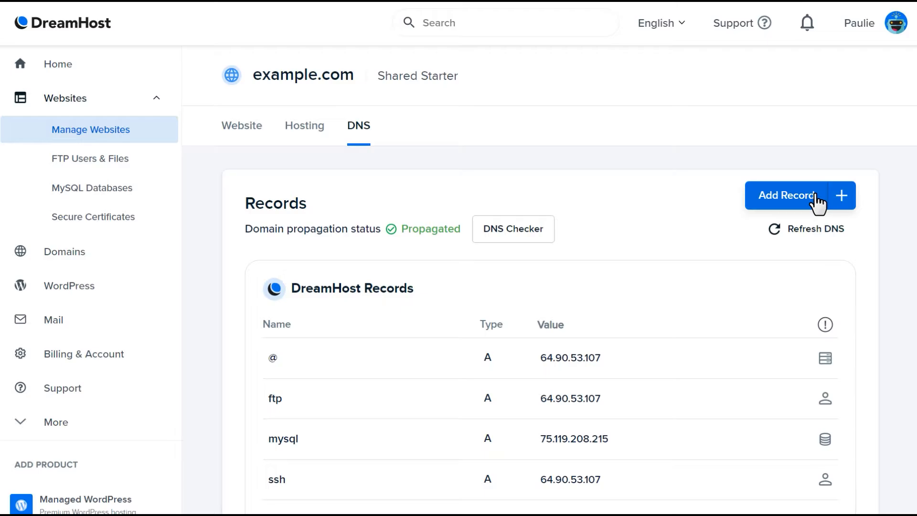
pyautogui.click(817, 203)
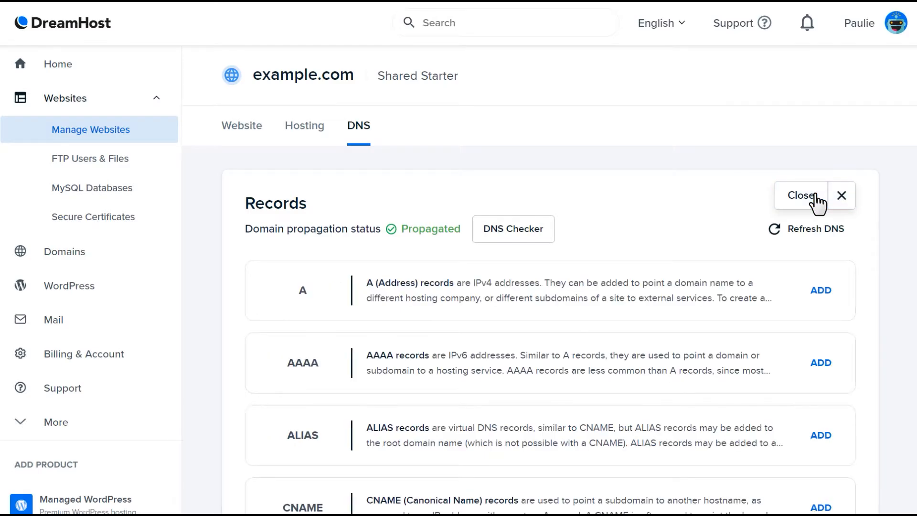
pyautogui.scroll(-4, 549, 287)
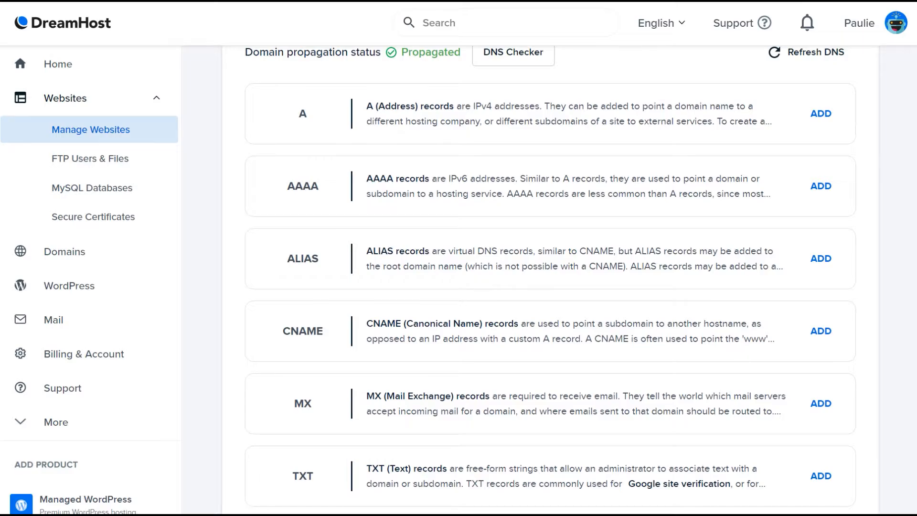
pyautogui.click(821, 333)
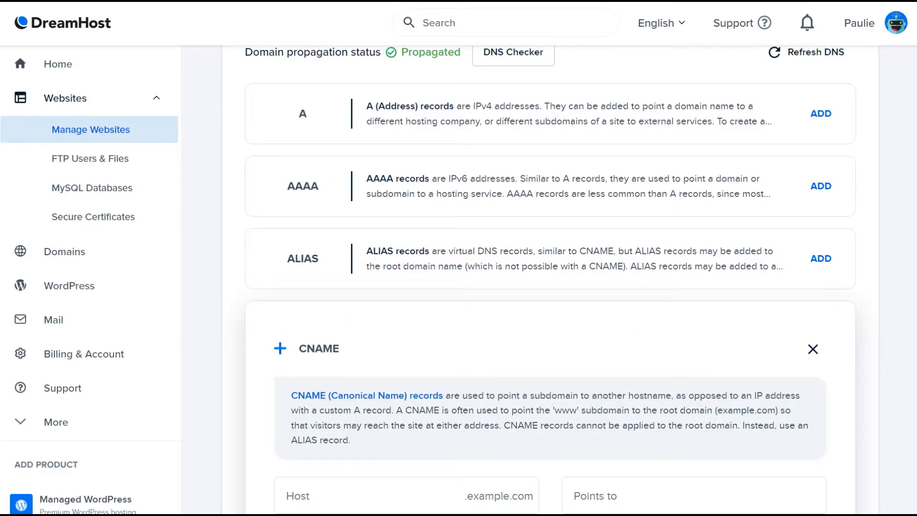
pyautogui.scroll(-4, 549, 286)
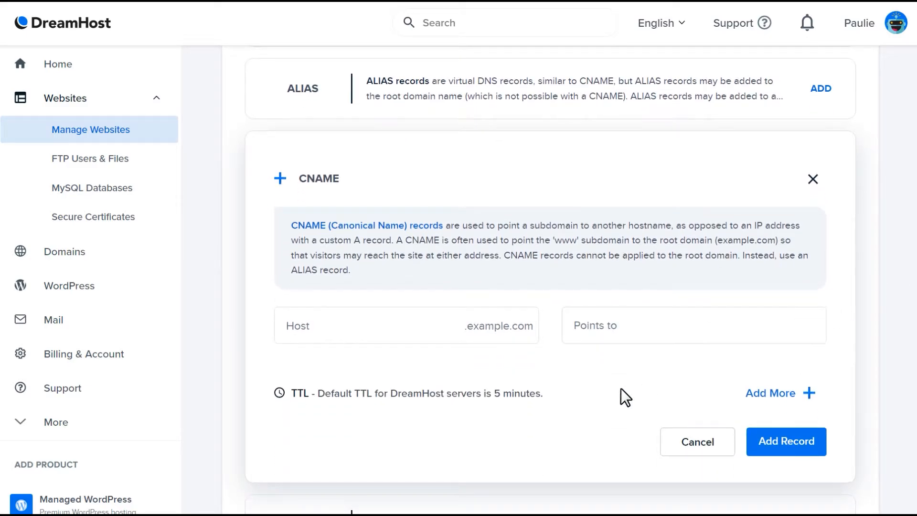
# Paste the copied hostname as the CNAME record's host and trim it to sl, removing the duplicate domain part
pyautogui.click(360, 329)
pyautogui.click(498, 386)
pyautogui.click(659, 333)
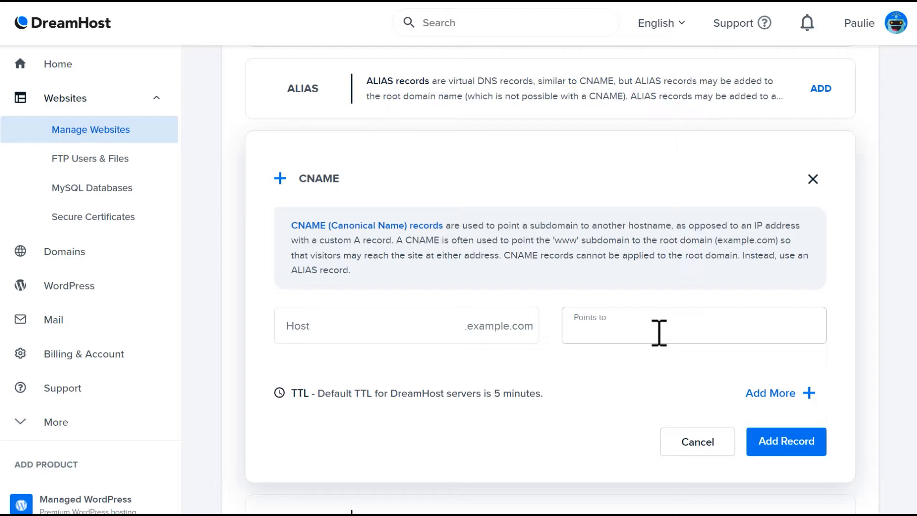
pyautogui.click(471, 387)
pyautogui.click(381, 328)
pyautogui.hotkey('ctrl', 'v')
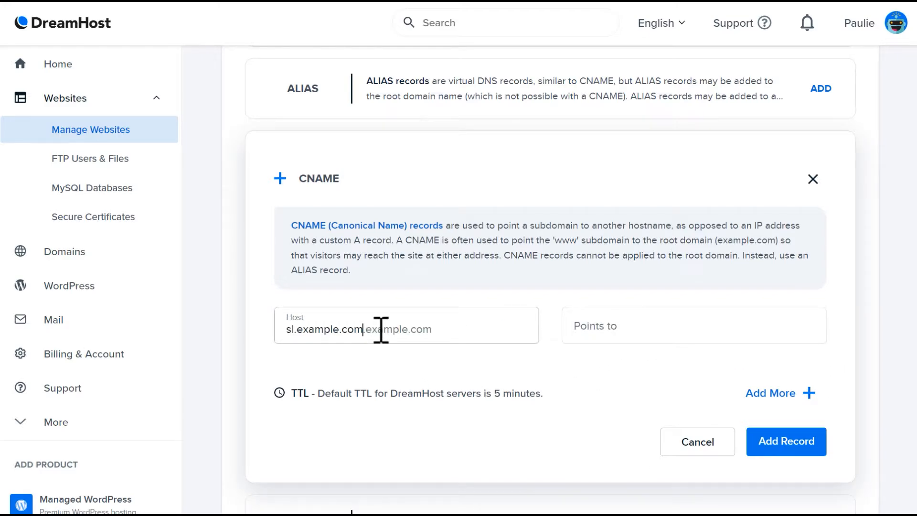
pyautogui.press('BackSpace')
pyautogui.press('BackSpace')
pyautogui.press('BackSpace')
pyautogui.press('BackSpace')
pyautogui.press('BackSpace')
pyautogui.press('BackSpace')
pyautogui.press('BackSpace')
pyautogui.press('BackSpace')
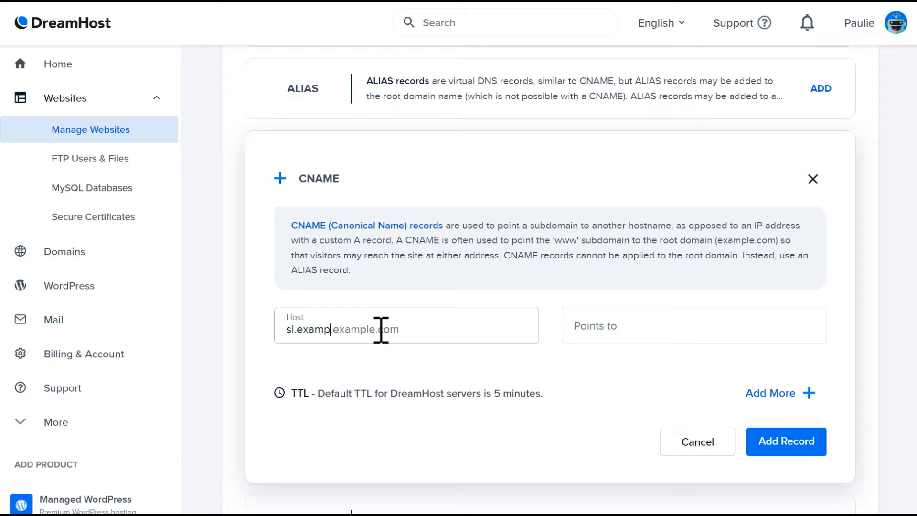
pyautogui.press('BackSpace')
pyautogui.press('BackSpace')
pyautogui.press('BackSpace')
pyautogui.press('BackSpace')
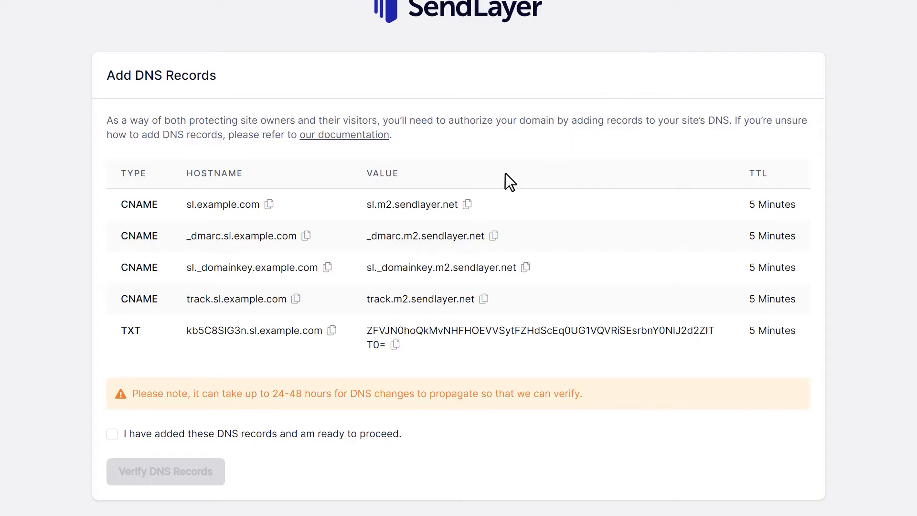
# Copy the value sl.m2.sendlayer.net from SendLayer, paste it as the CNAME record's target in DreamHost, and add the record
pyautogui.click(468, 205)
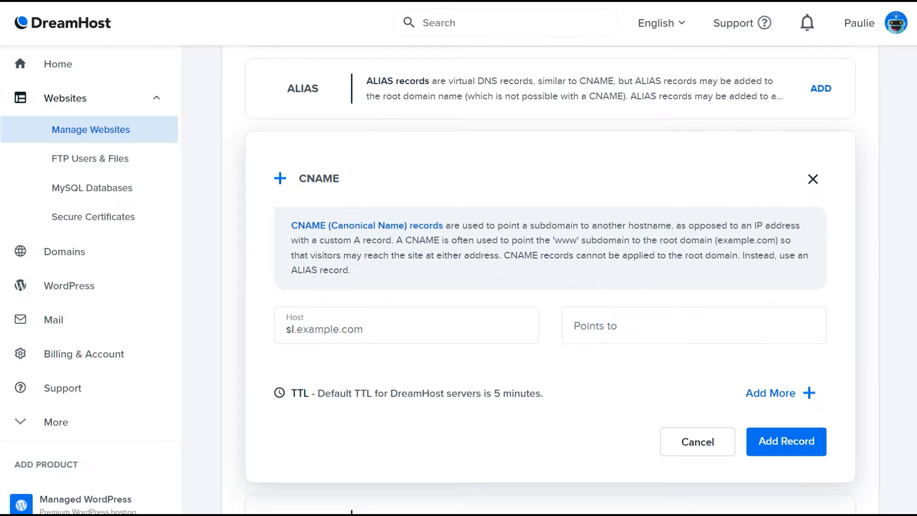
pyautogui.click(797, 325)
pyautogui.hotkey('ctrl', 'v')
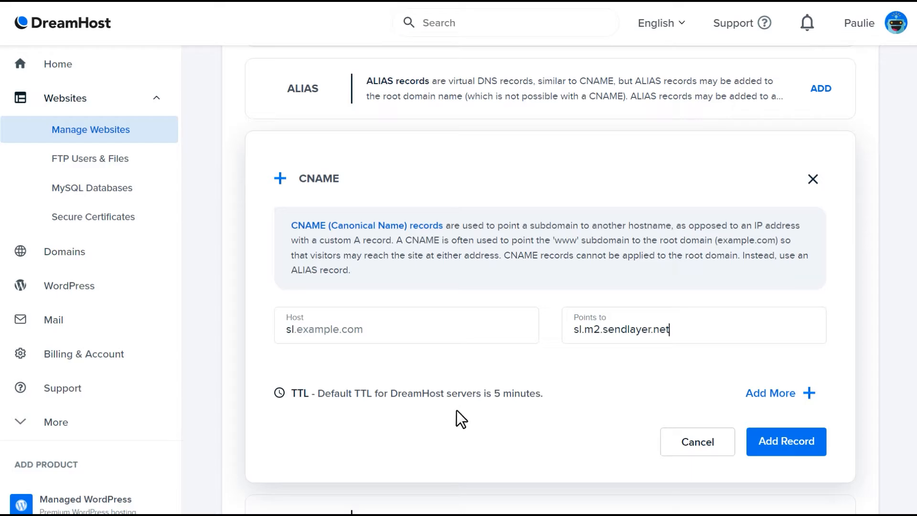
pyautogui.click(757, 453)
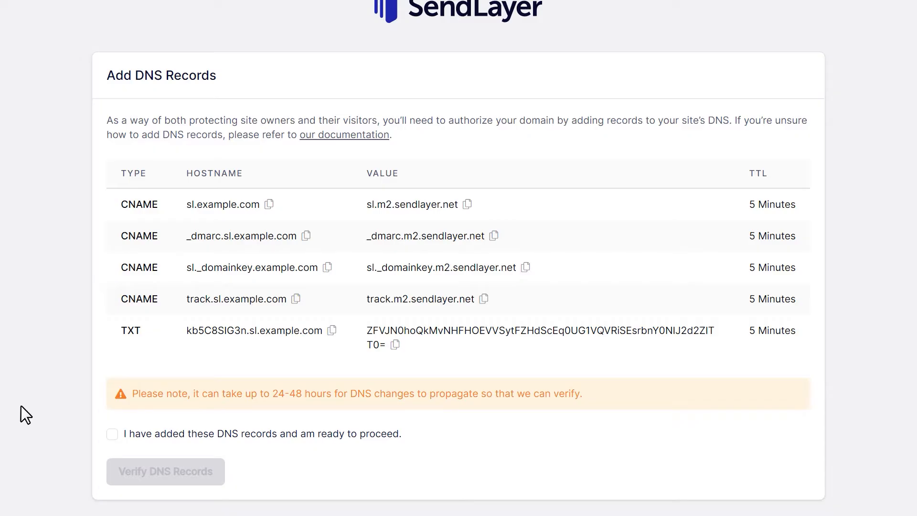
# In SendLayer, confirm that the DNS records have been added and start their verification
pyautogui.click(111, 436)
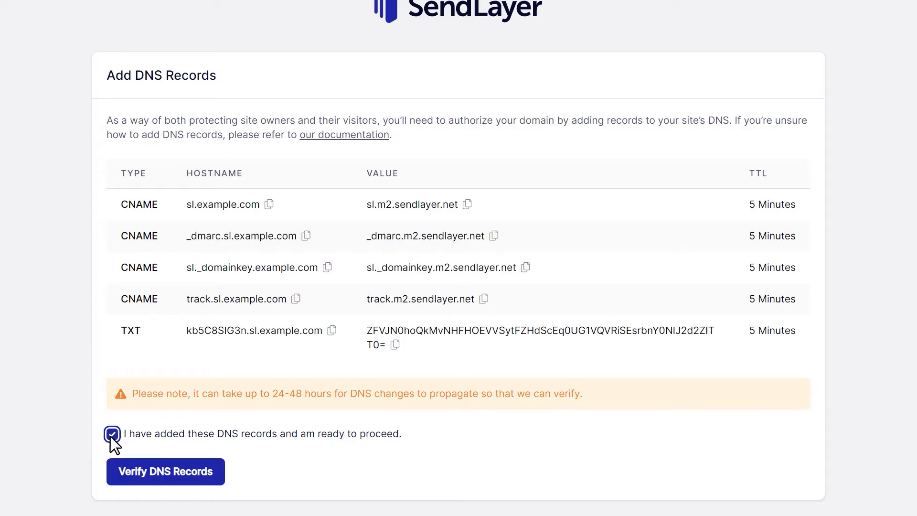
pyautogui.click(117, 474)
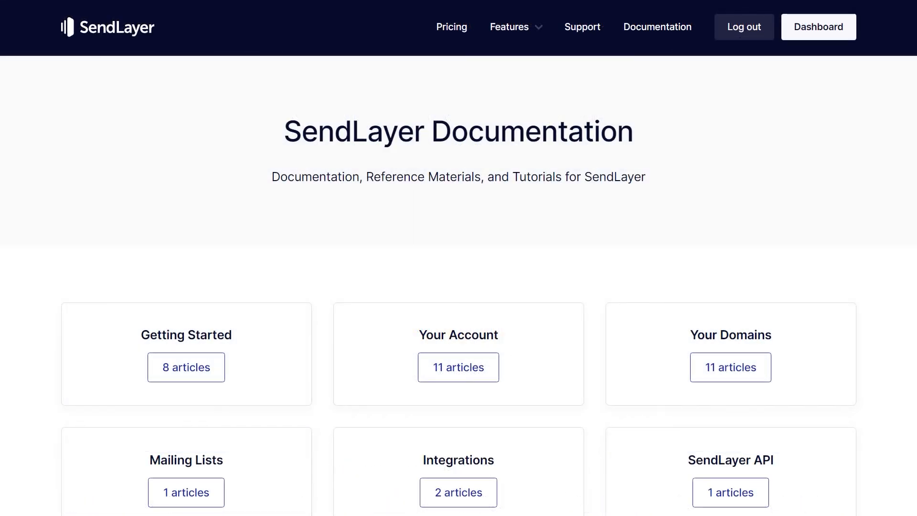
pyautogui.scroll(-5, 458, 258)
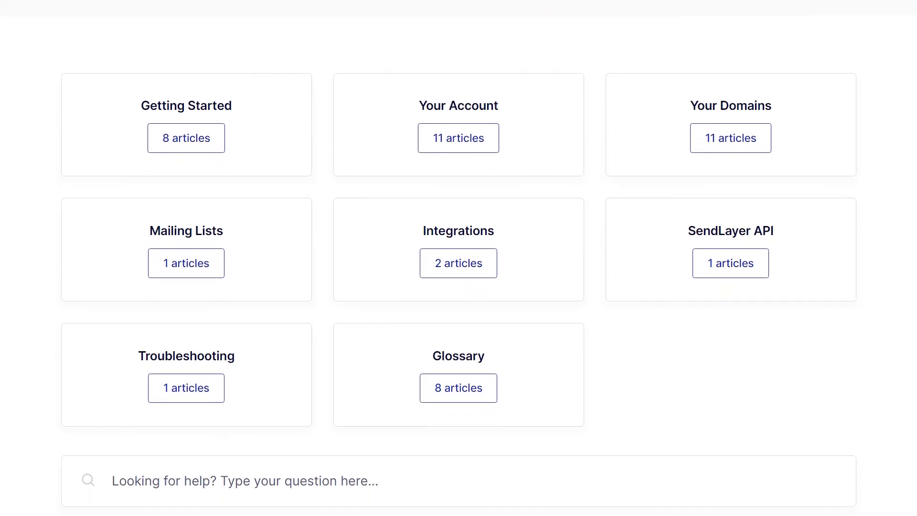